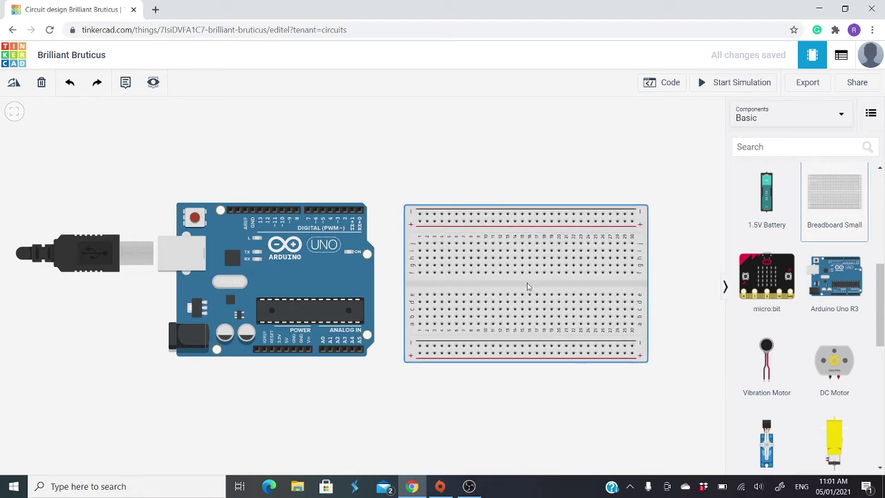
# Place a red LED on the breadboard with its legs in row f, columns 6 and 7
pyautogui.scroll(1, 836, 229)
pyautogui.scroll(5, 837, 230)
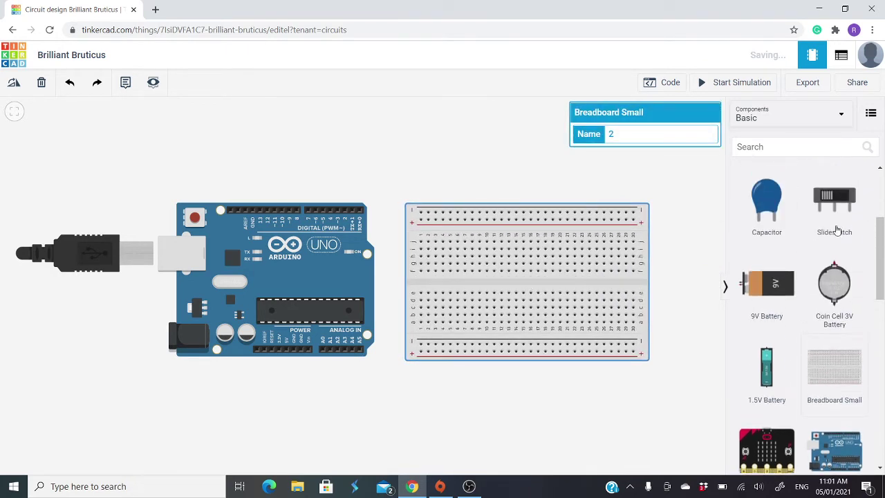
pyautogui.moveTo(838, 206); pyautogui.dragTo(463, 256)
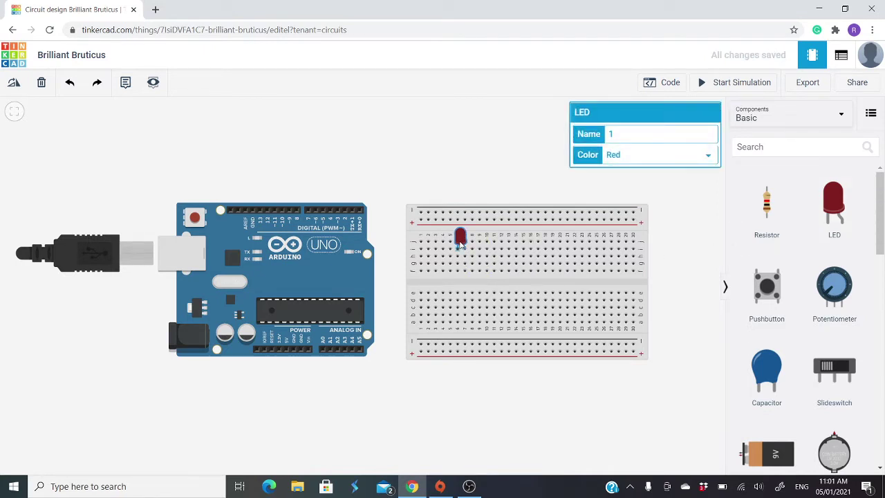
pyautogui.moveTo(460, 239); pyautogui.dragTo(462, 260)
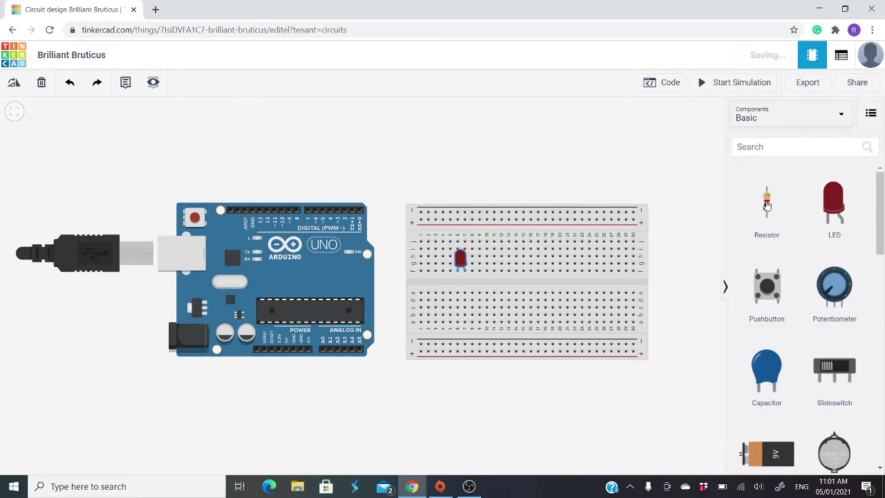
# Add a resistor to the breadboard beside the LED and set its resistance to 220 Ω
pyautogui.moveTo(764, 206); pyautogui.dragTo(482, 255)
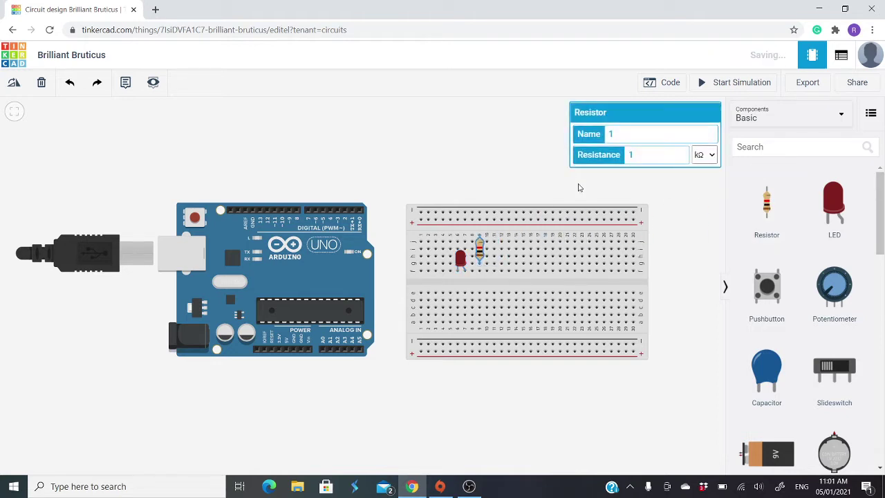
pyautogui.write('220')
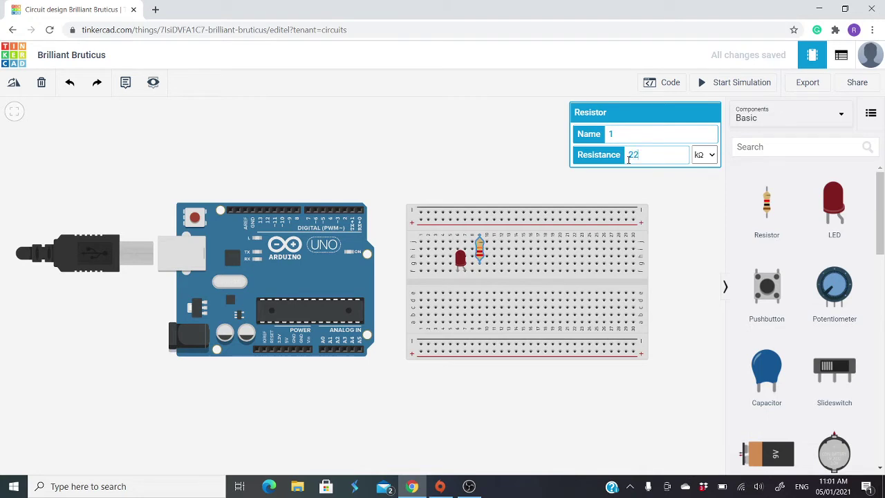
pyautogui.click(700, 157)
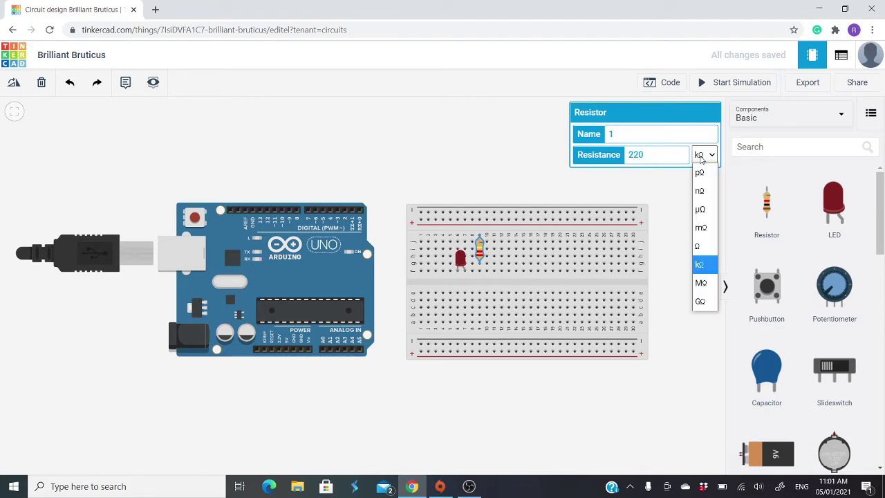
pyautogui.click(703, 246)
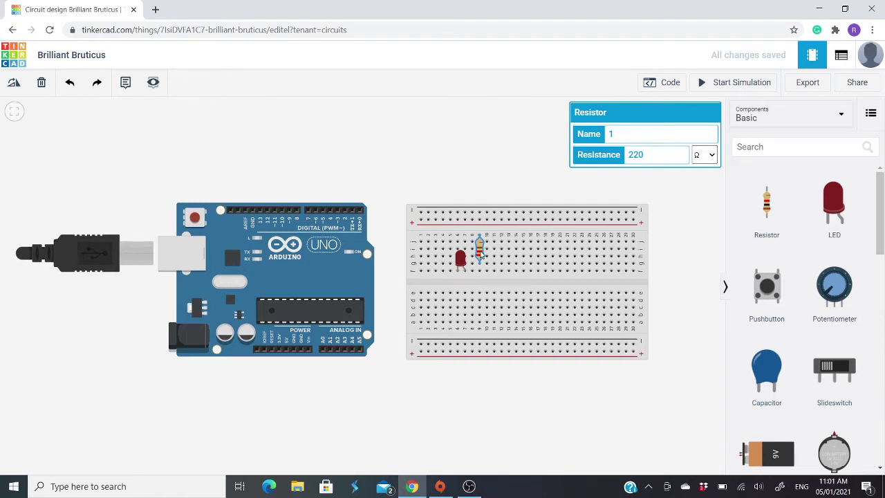
# Rotate the resistor to horizontal so it spans columns 7 to 11 in row i of the breadboard
pyautogui.click(12, 86)
pyautogui.click(12, 86)
pyautogui.click(12, 86)
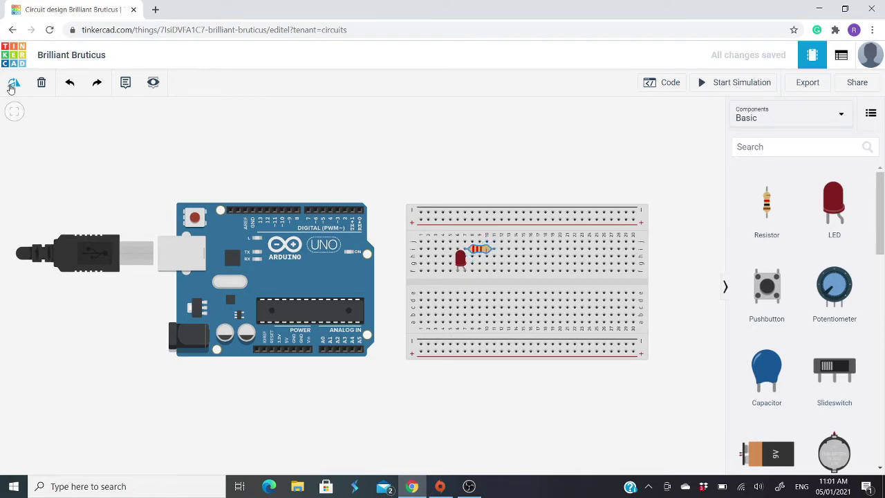
pyautogui.scroll(5, 483, 256)
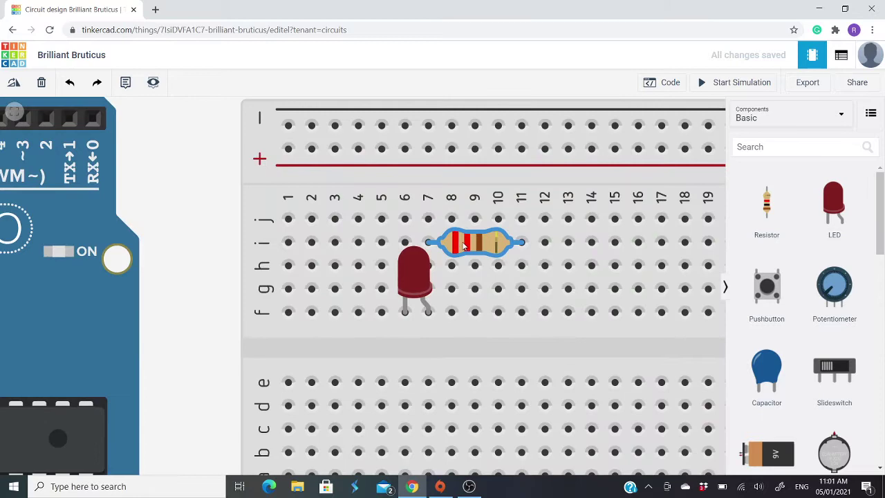
pyautogui.moveTo(464, 247)
pyautogui.mouseDown()
pyautogui.moveTo(488, 247)
pyautogui.moveTo(464, 246)
pyautogui.mouseUp()
# Wire row j of column 6 to the breadboard's upper negative rail and colour the wire black
pyautogui.scroll(-5, 473, 238)
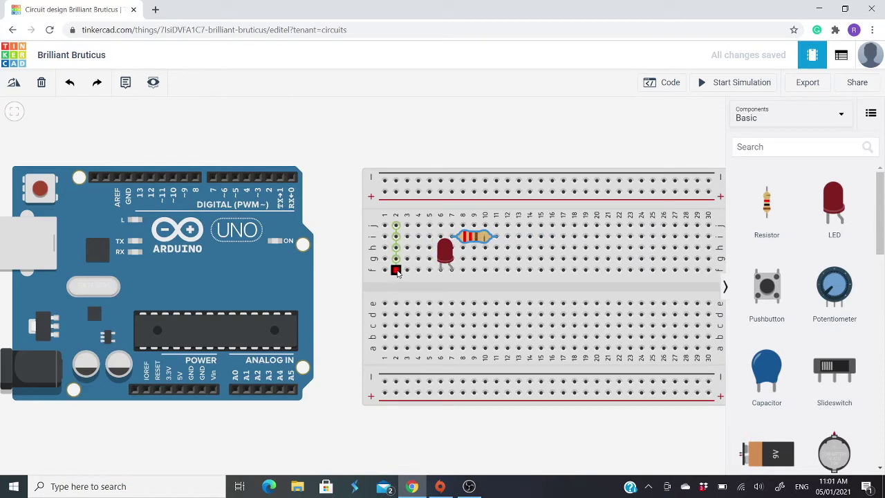
pyautogui.click(440, 225)
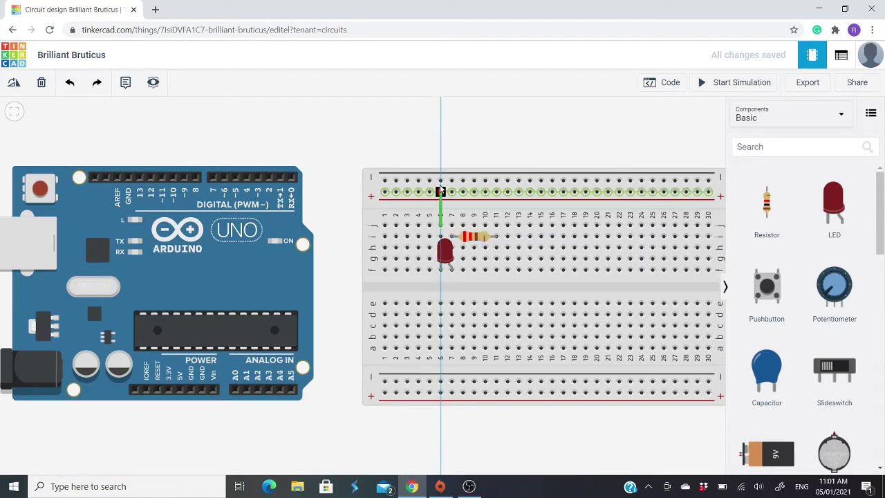
pyautogui.click(441, 181)
pyautogui.click(650, 134)
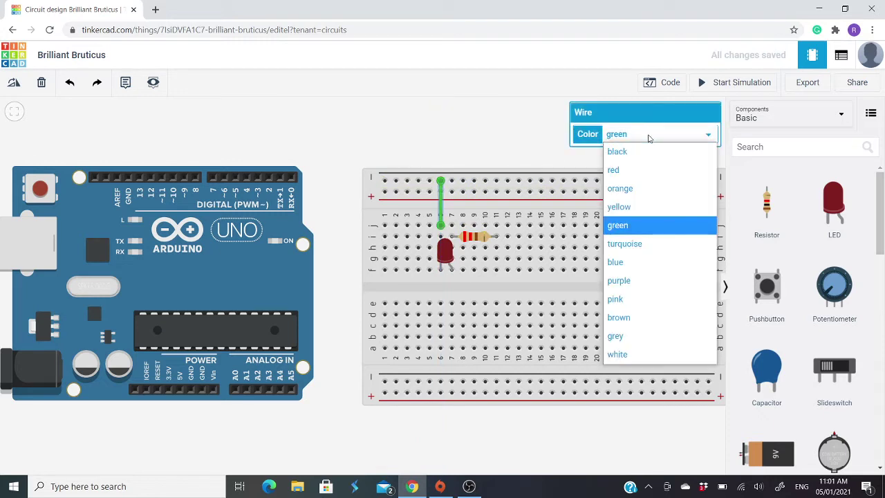
pyautogui.click(626, 152)
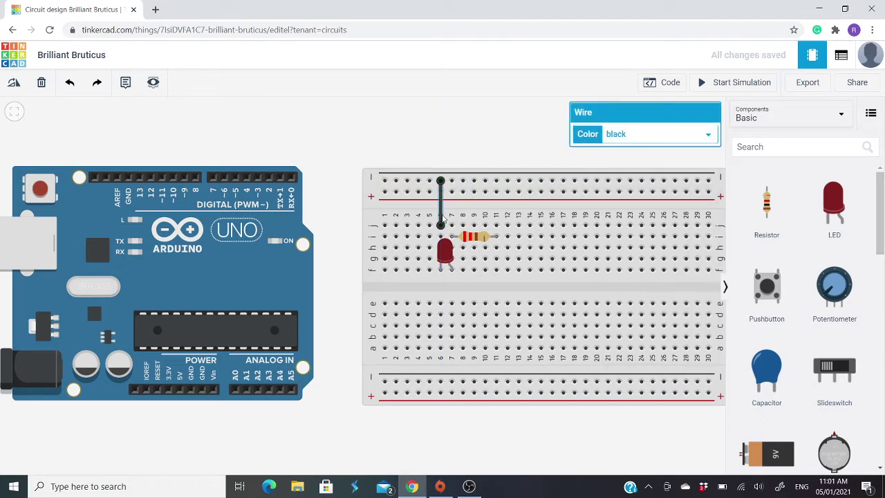
# Route a wire from the first hole of the upper negative rail around to the Arduino's power-side GND pin and colour it black
pyautogui.click(385, 181)
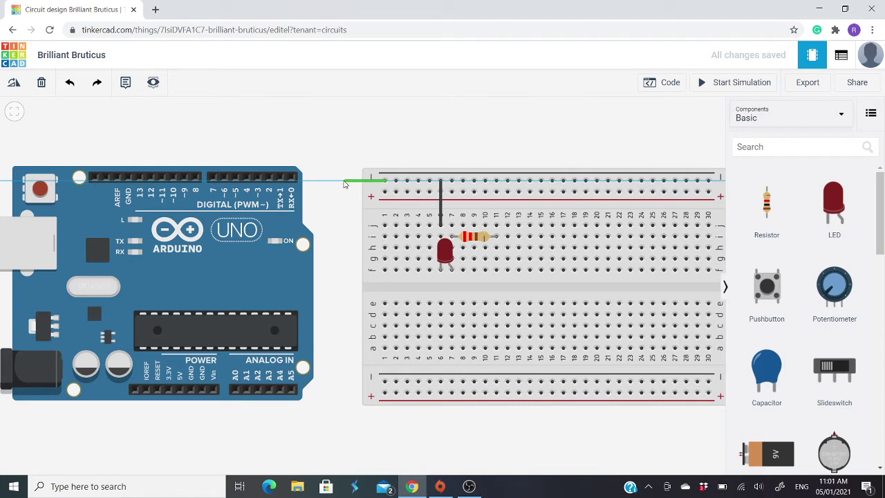
pyautogui.click(338, 196)
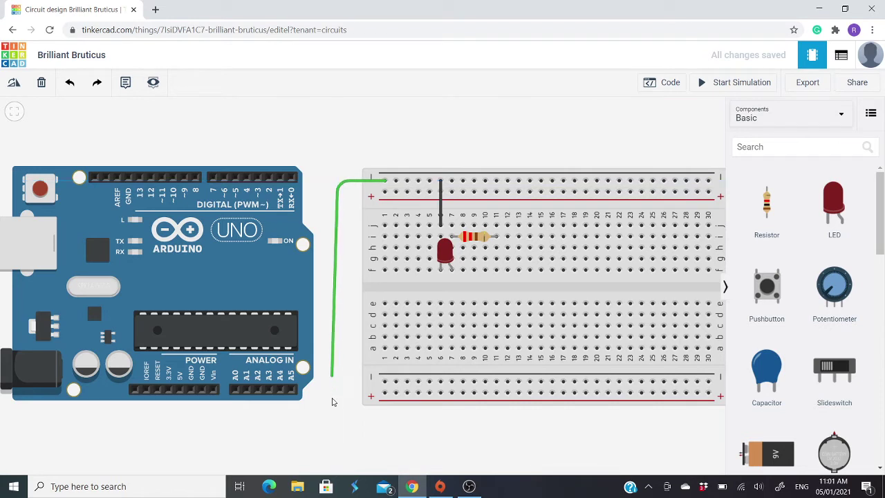
pyautogui.click(338, 420)
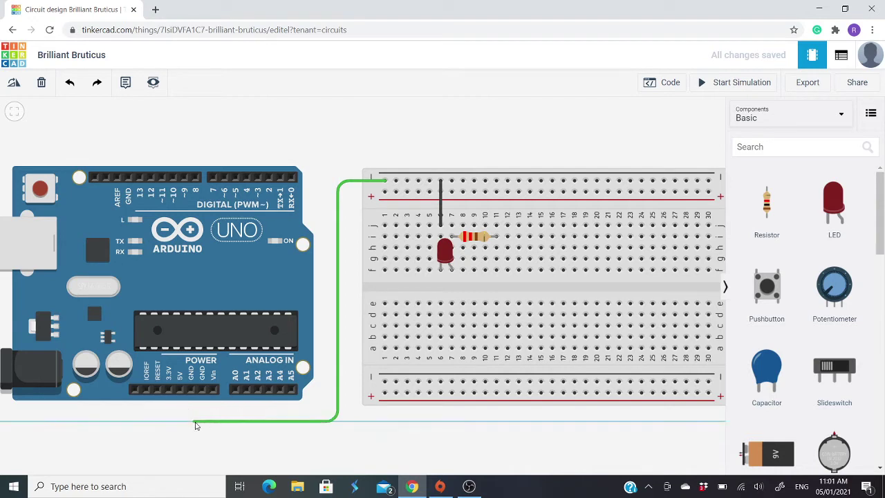
pyautogui.click(192, 422)
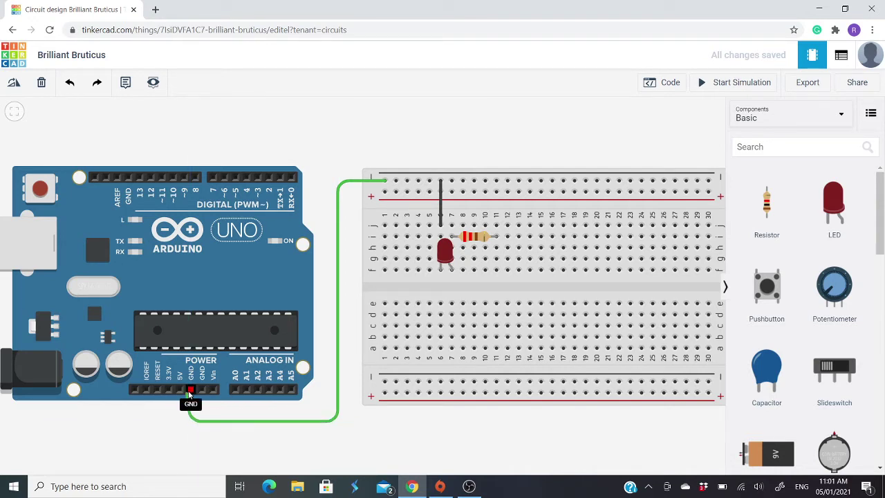
pyautogui.click(191, 389)
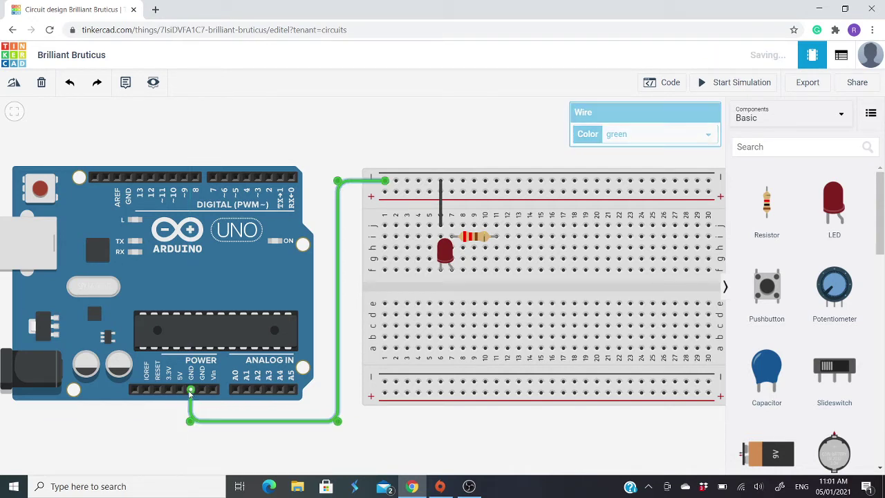
pyautogui.click(616, 138)
pyautogui.click(616, 150)
pyautogui.click(447, 164)
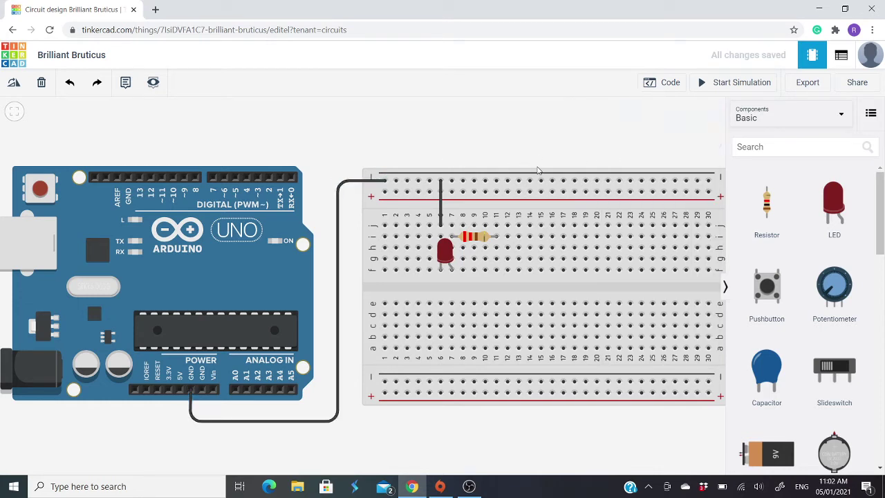
# Route a wire from row j of column 11 over the breadboard to Arduino pin 13 and colour it red
pyautogui.click(496, 226)
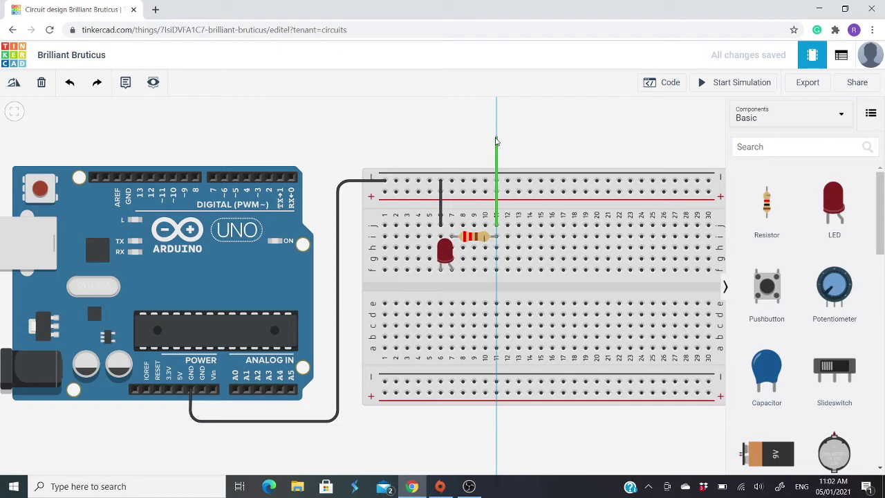
pyautogui.click(497, 135)
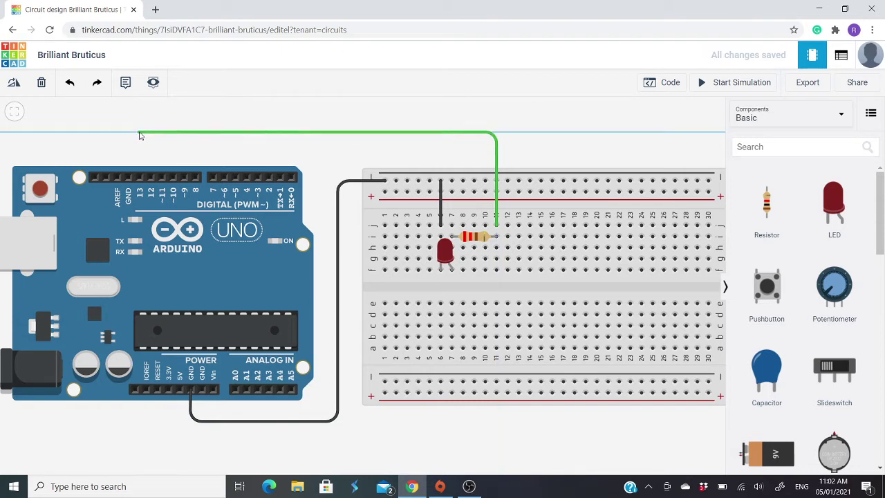
pyautogui.click(141, 149)
pyautogui.click(141, 178)
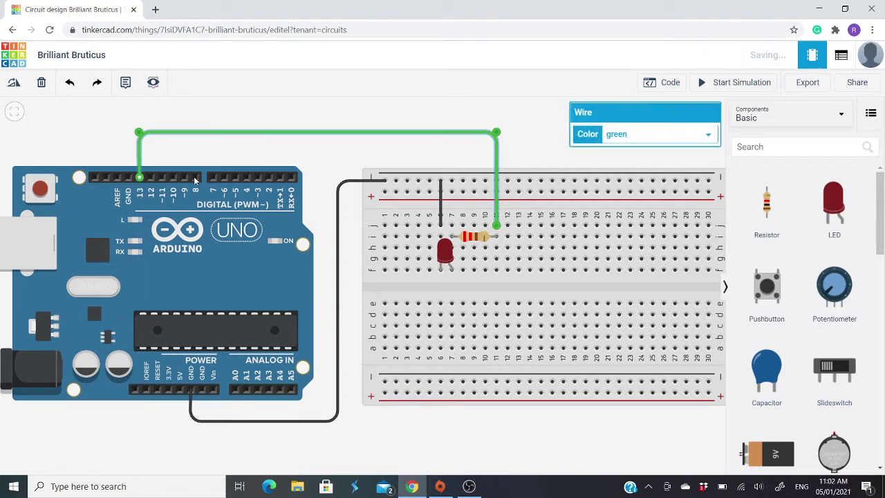
pyautogui.click(621, 136)
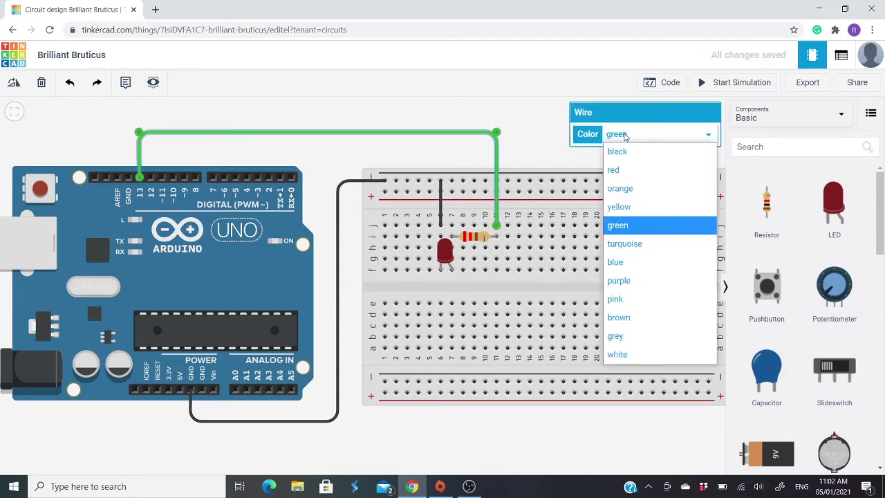
pyautogui.click(613, 171)
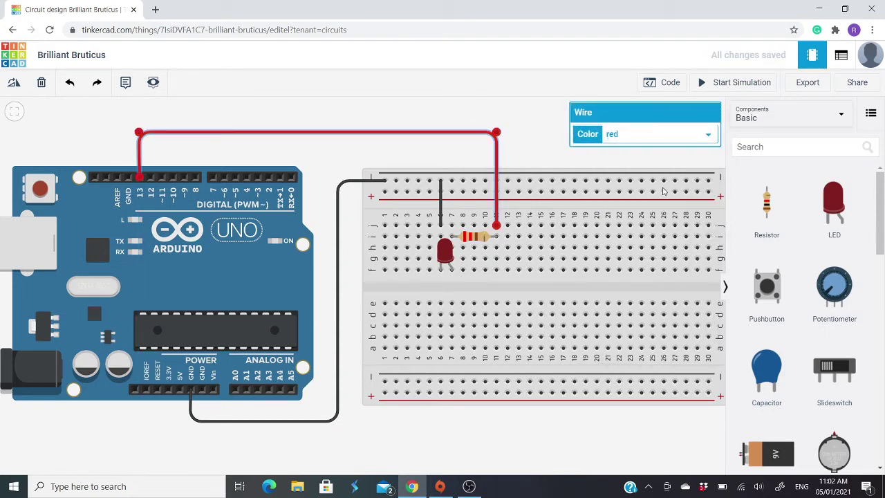
pyautogui.click(549, 162)
# Open the code editor and delete the default built-in LED blink blocks
pyautogui.scroll(-2, 530, 233)
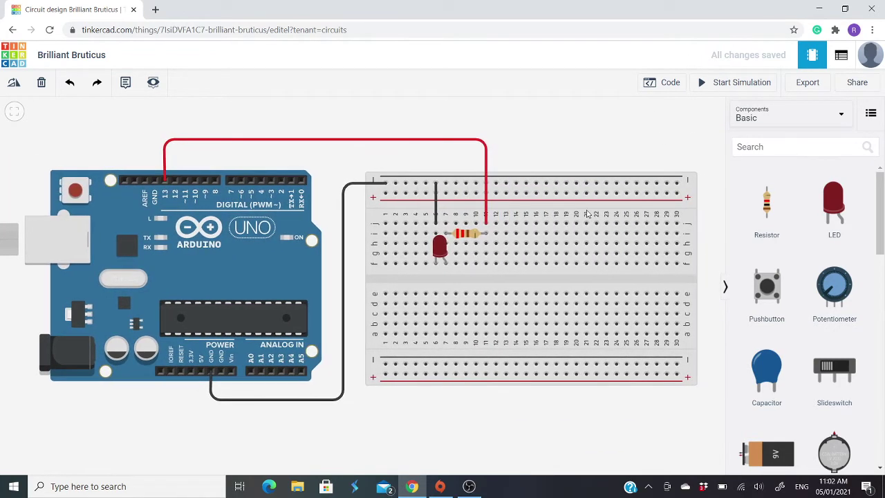
pyautogui.scroll(2, 587, 214)
pyautogui.scroll(-3, 587, 214)
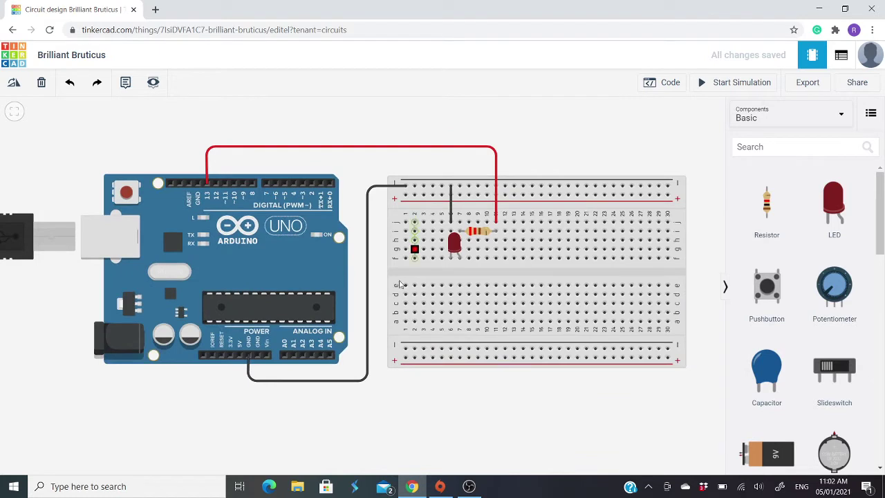
pyautogui.click(668, 86)
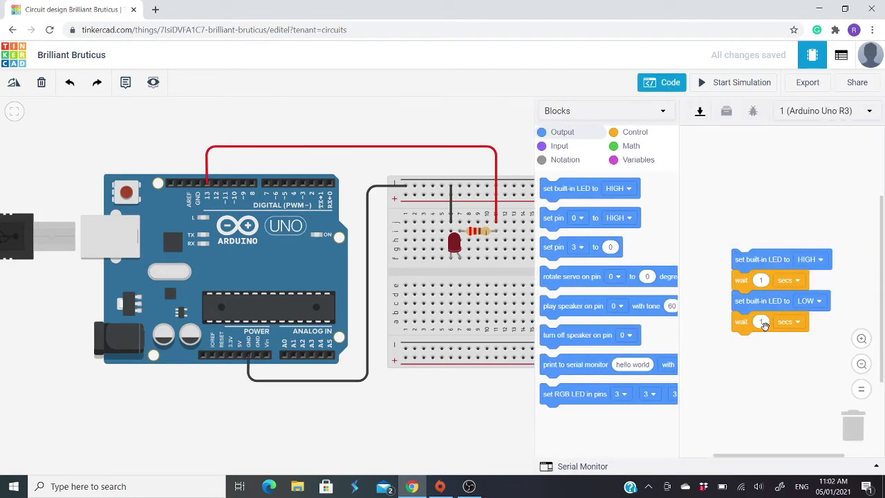
pyautogui.moveTo(742, 265); pyautogui.dragTo(863, 443)
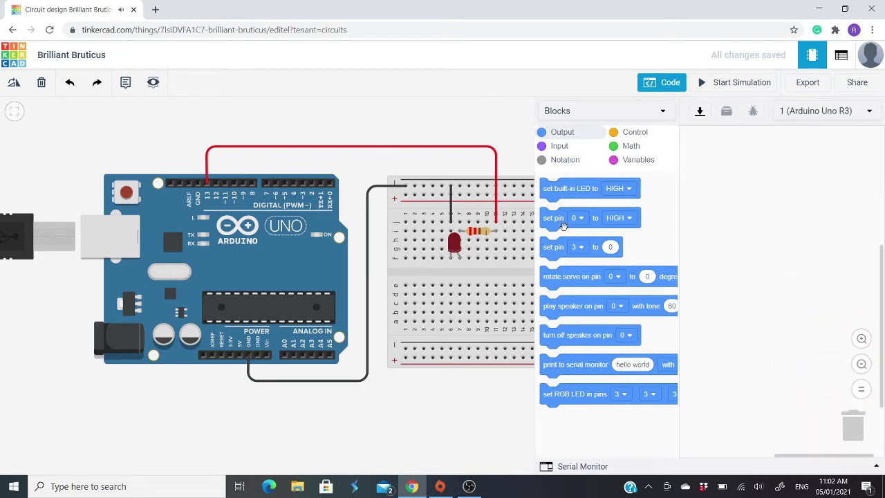
# Add a digital set pin block to the program and configure it to set pin 13 to HIGH
pyautogui.moveTo(550, 221); pyautogui.dragTo(753, 206)
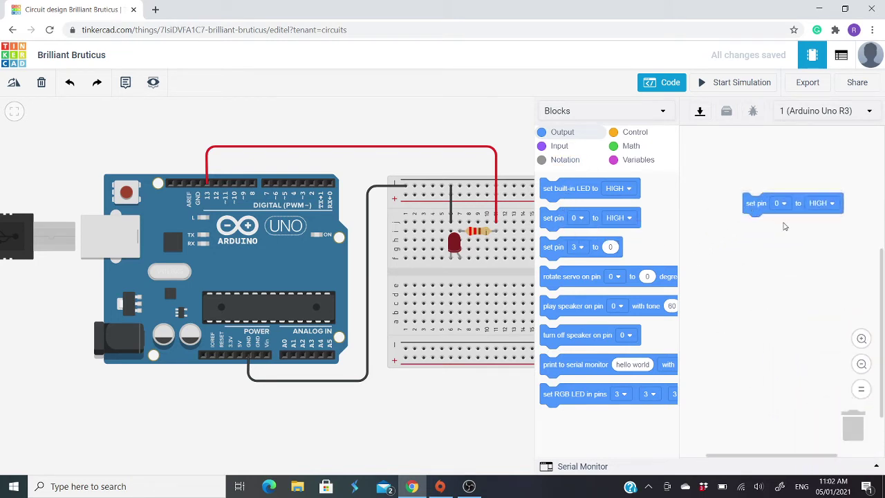
pyautogui.scroll(2, 356, 158)
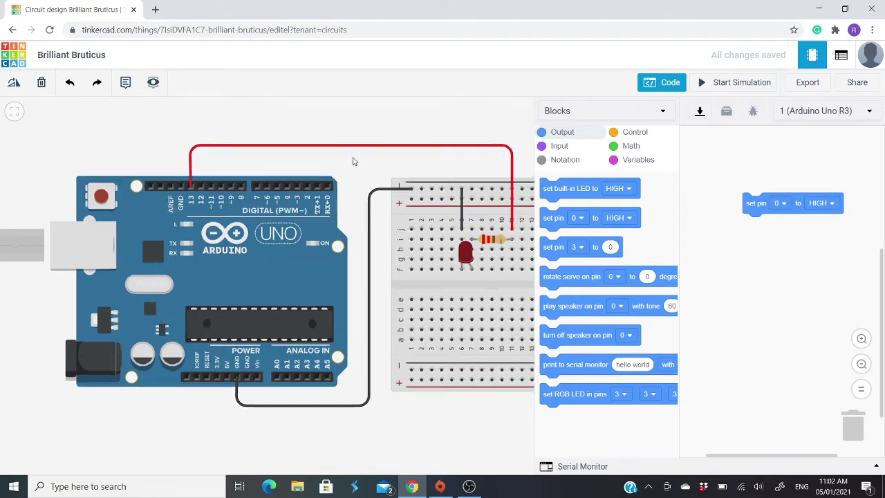
pyautogui.scroll(-2, 457, 142)
pyautogui.moveTo(474, 126); pyautogui.dragTo(410, 126)
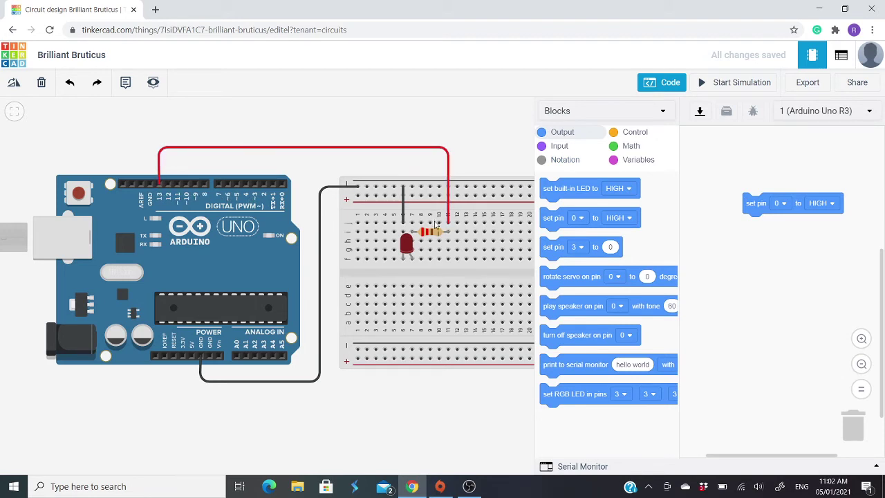
pyautogui.click(781, 203)
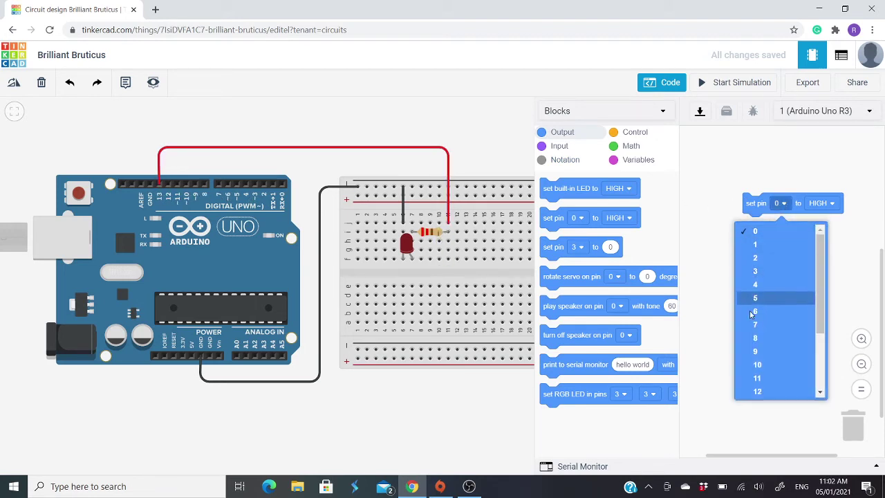
pyautogui.scroll(-2, 761, 349)
pyautogui.click(763, 353)
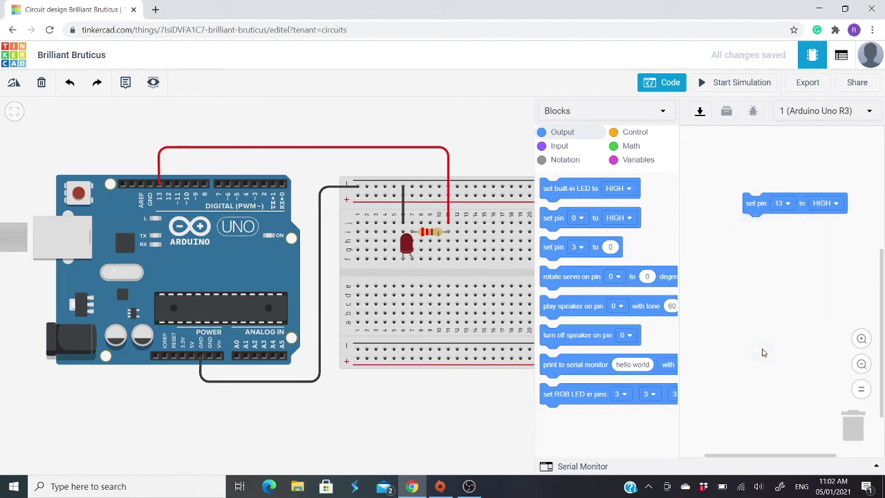
# Attach a wait block of 2 seconds below the set pin block
pyautogui.click(621, 136)
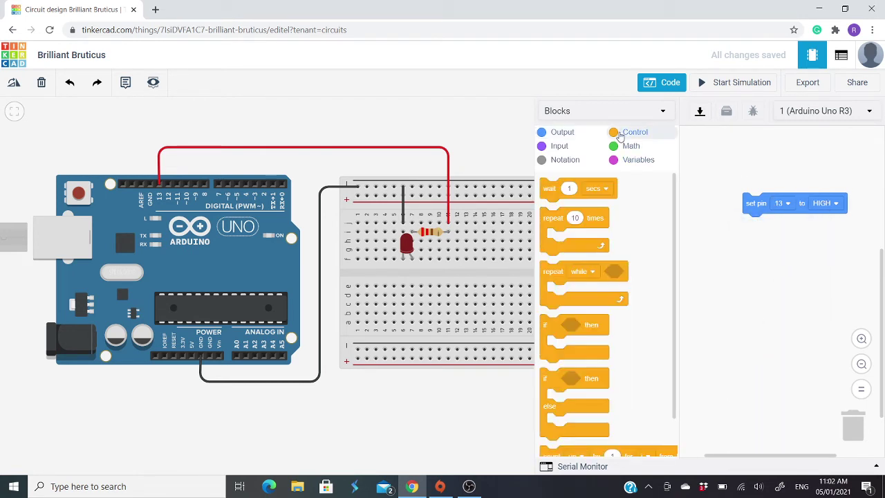
pyautogui.moveTo(550, 193); pyautogui.dragTo(754, 224)
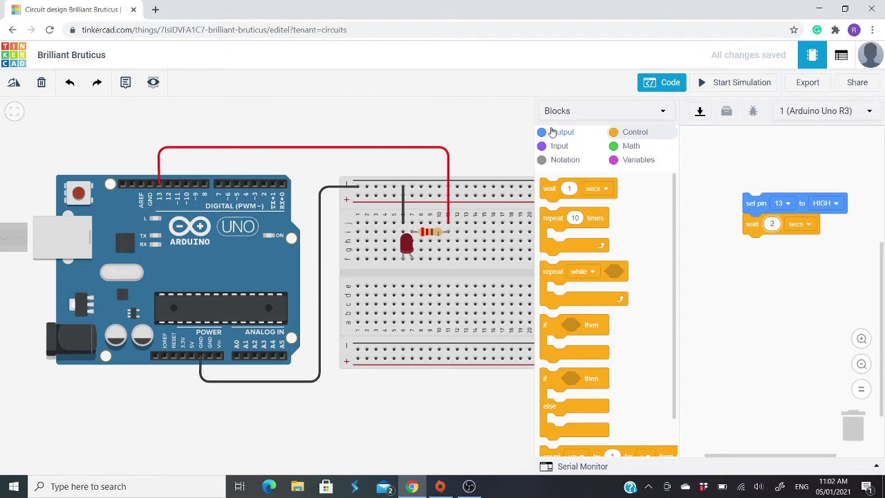
# Add a digital set pin block below the wait block and configure it to set pin 13 to LOW
pyautogui.click(555, 132)
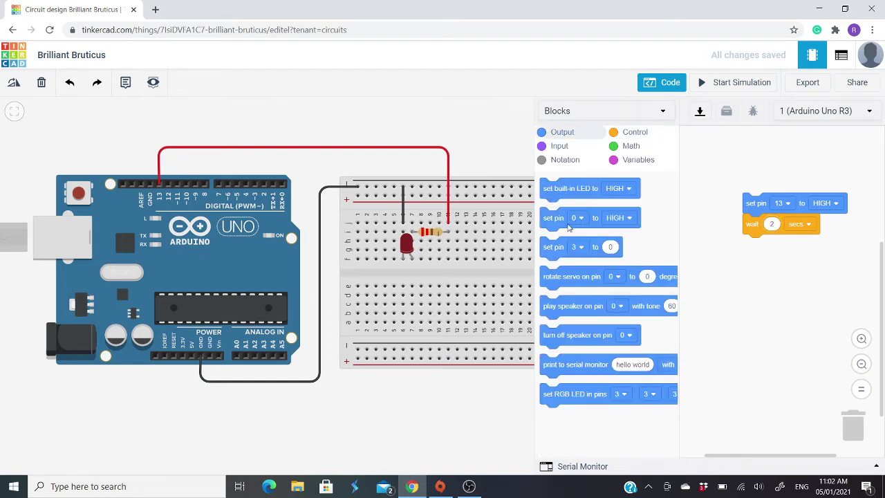
pyautogui.moveTo(547, 220); pyautogui.dragTo(751, 249)
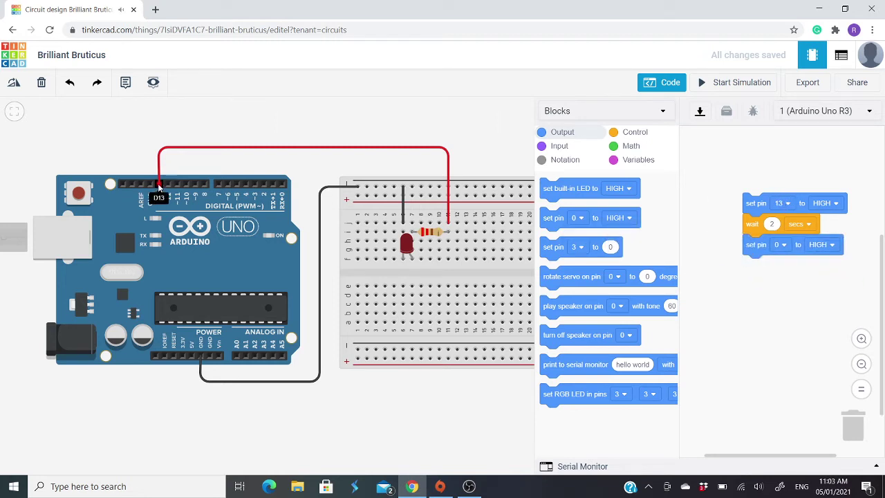
pyautogui.click(784, 246)
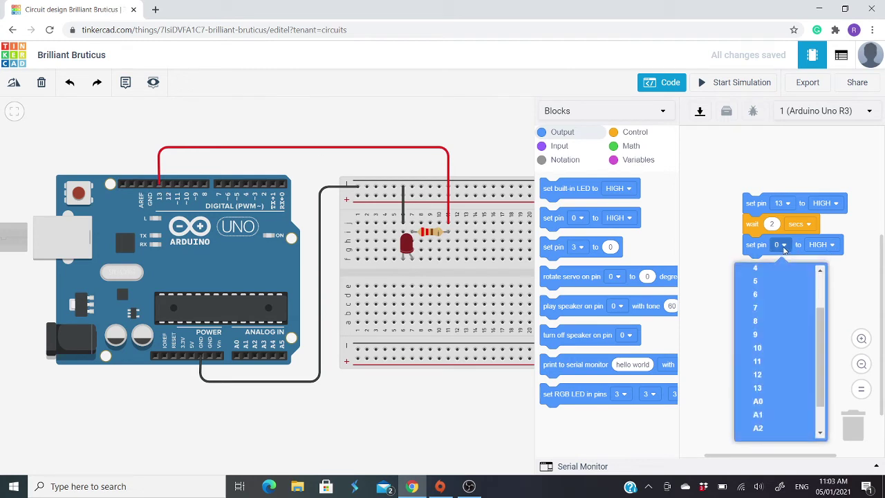
pyautogui.click(758, 389)
pyautogui.click(821, 244)
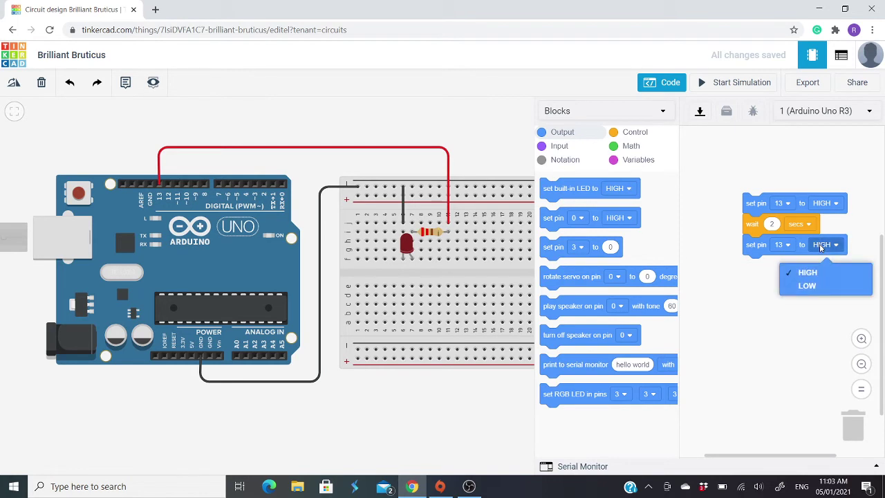
pyautogui.click(820, 287)
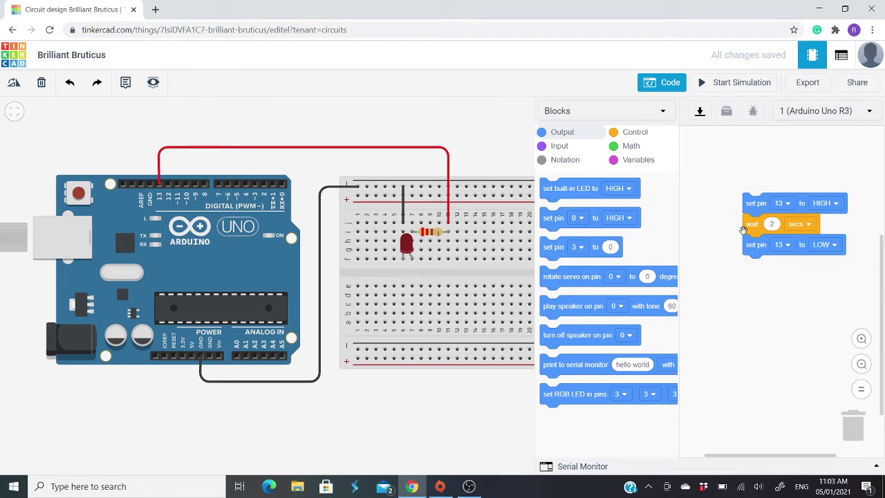
# Attach a second wait block at the end of the program and set it to 2 seconds
pyautogui.click(637, 138)
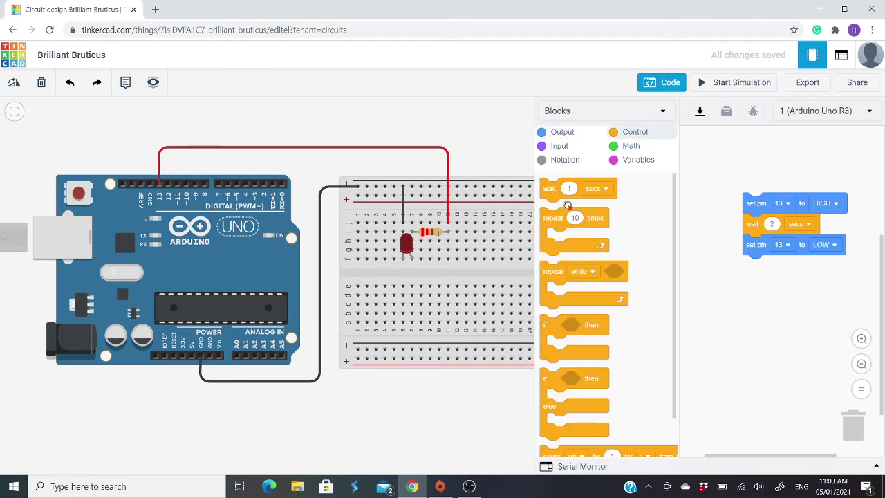
pyautogui.moveTo(553, 191); pyautogui.dragTo(754, 269)
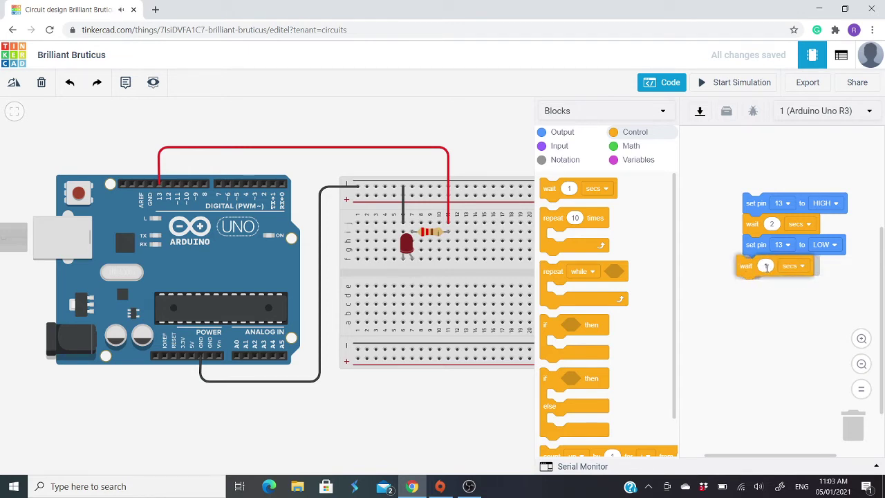
pyautogui.click(773, 267)
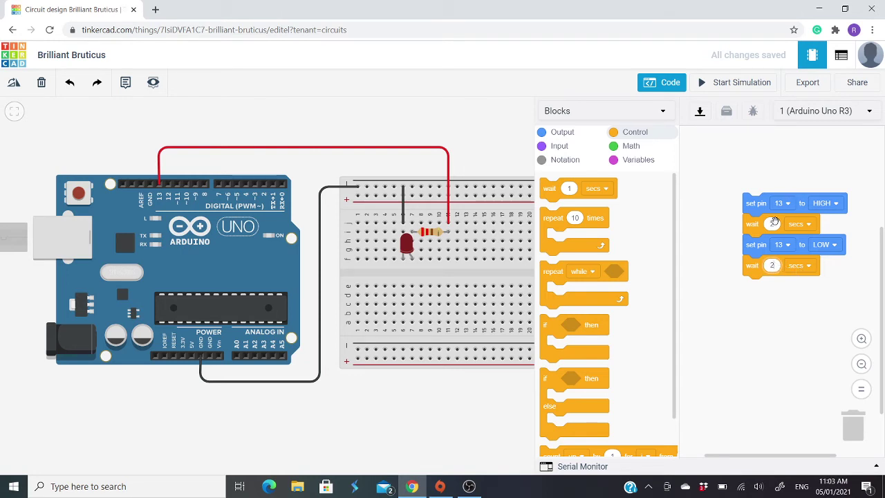
# Close the code editor, run the simulation to watch the LED on the breadboard, and stop it
pyautogui.click(650, 86)
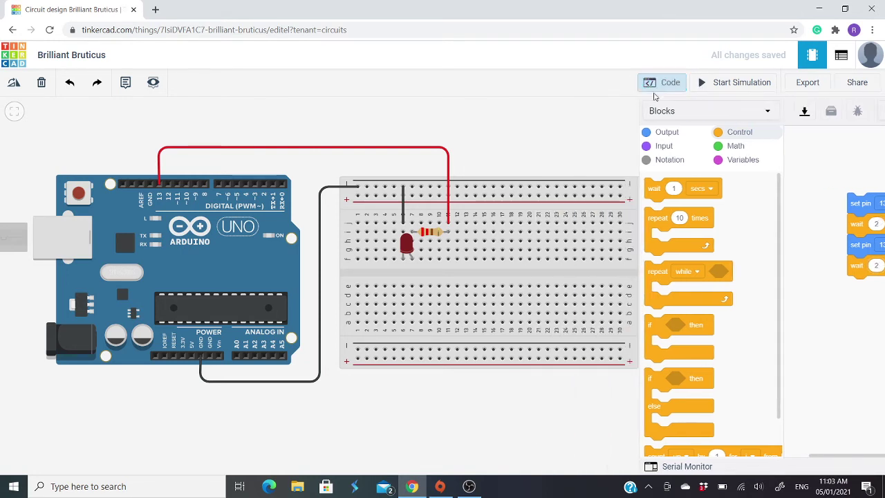
pyautogui.scroll(1, 572, 181)
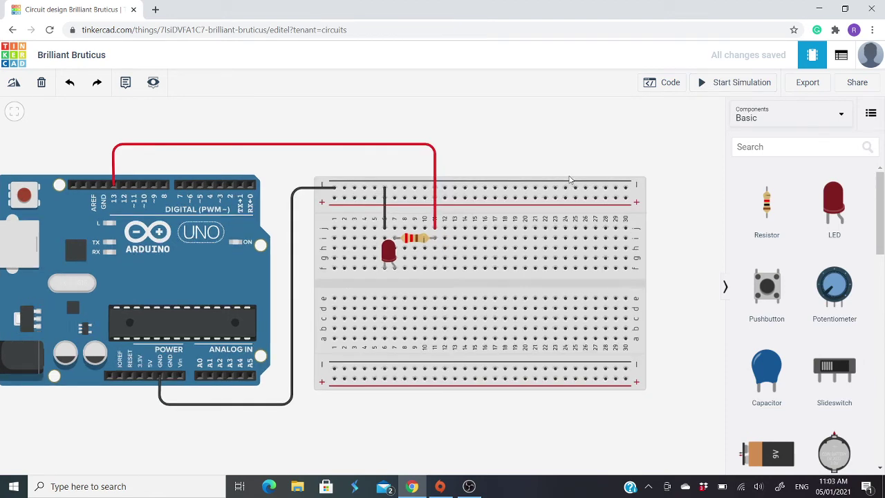
pyautogui.scroll(-1, 500, 183)
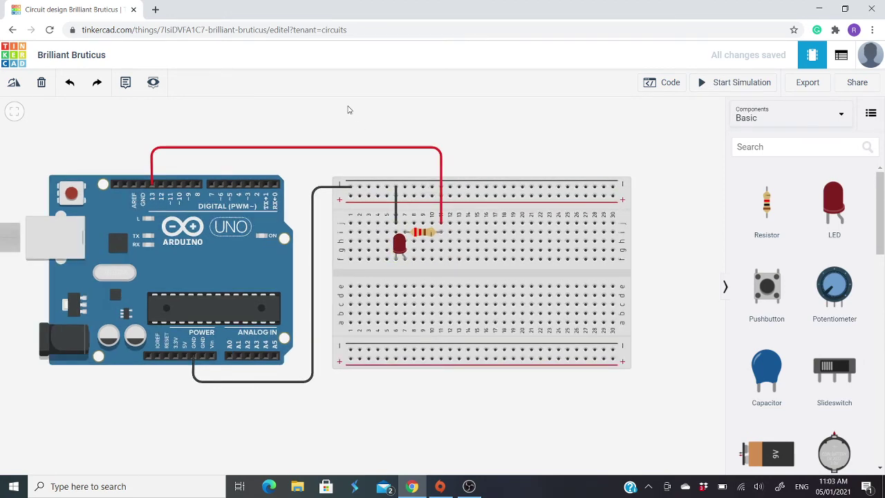
pyautogui.moveTo(348, 109); pyautogui.dragTo(392, 119)
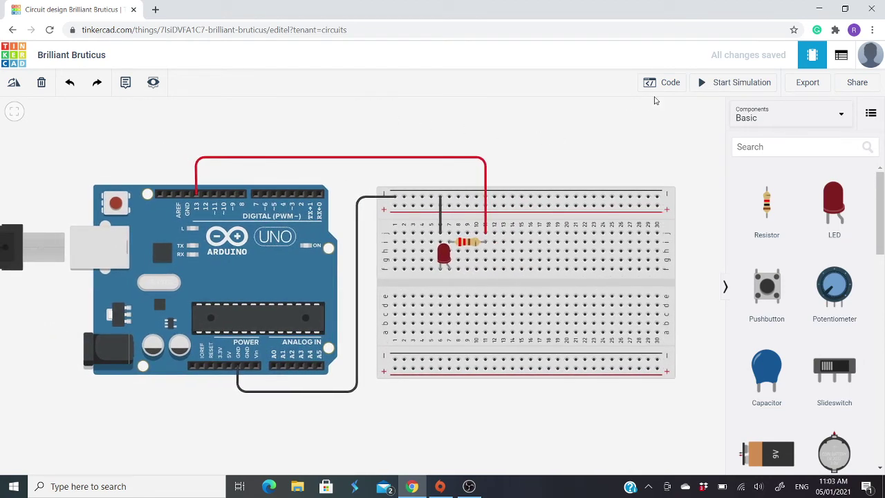
pyautogui.click(705, 87)
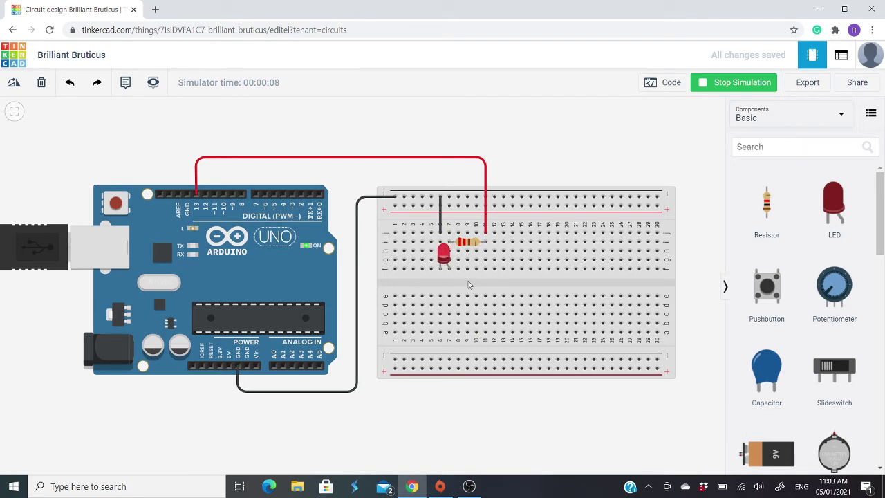
pyautogui.click(711, 88)
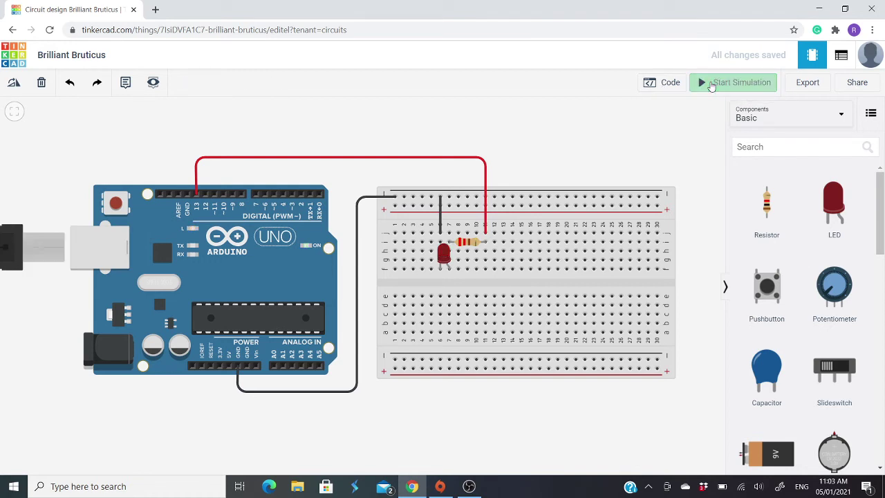
# Reopen the code editor and switch it to Blocks + Text mode to show the generated Arduino code
pyautogui.click(664, 86)
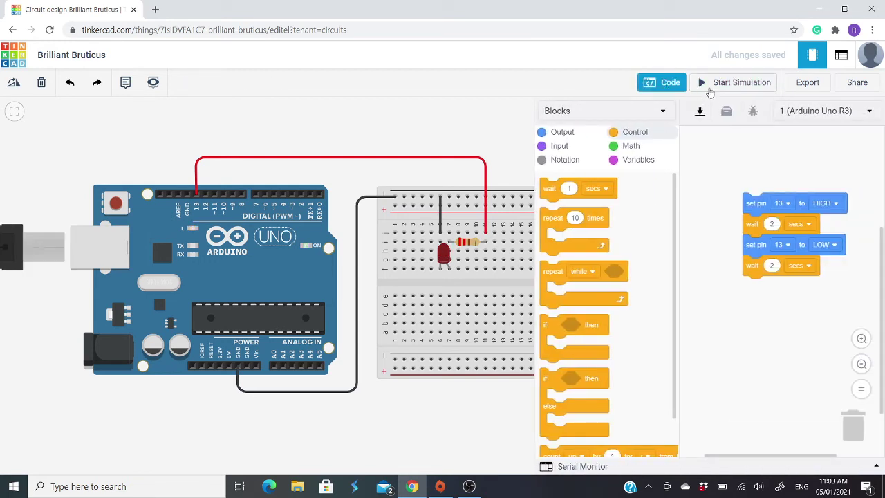
pyautogui.click(668, 83)
pyautogui.click(668, 83)
pyautogui.click(663, 111)
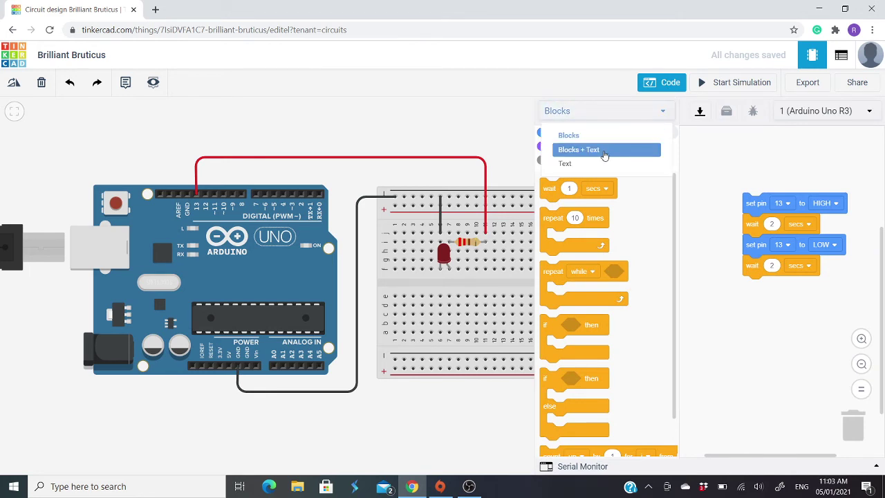
pyautogui.click(599, 156)
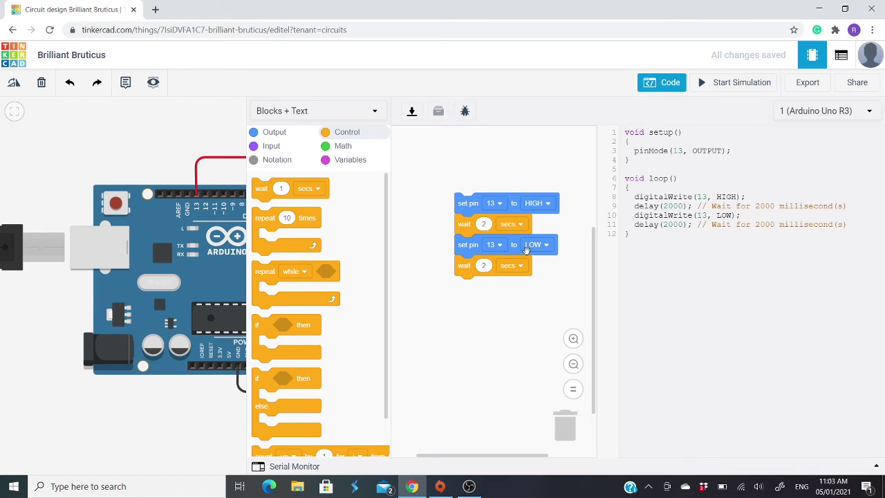
# Start the simulation beside the code and hide the code editor to watch the whole circuit running
pyautogui.scroll(-3, 185, 150)
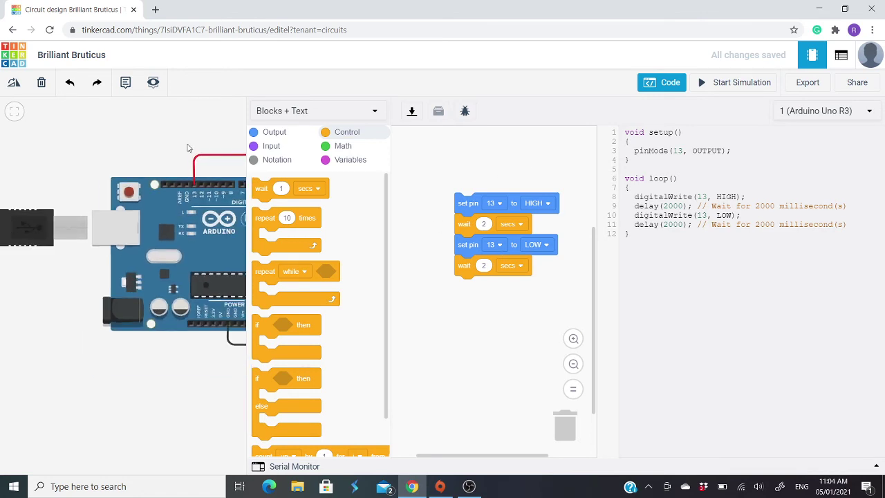
pyautogui.scroll(-2, 190, 148)
pyautogui.moveTo(174, 149); pyautogui.dragTo(38, 186)
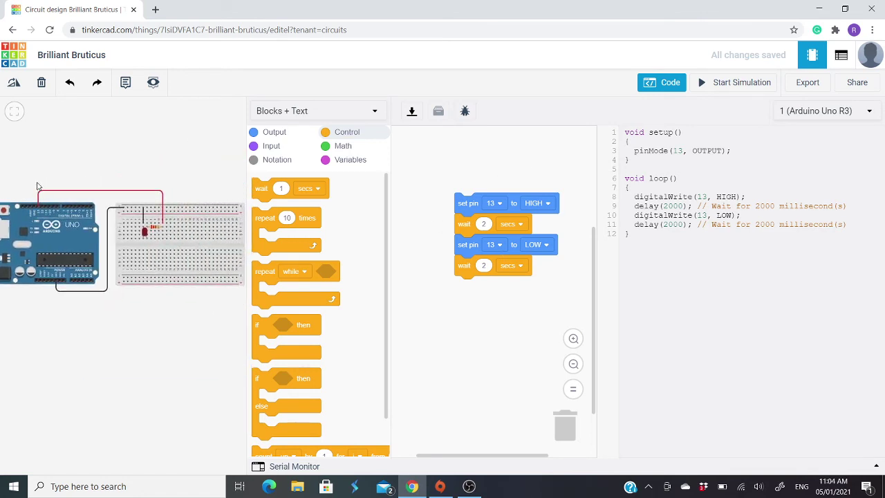
pyautogui.scroll(3, 147, 193)
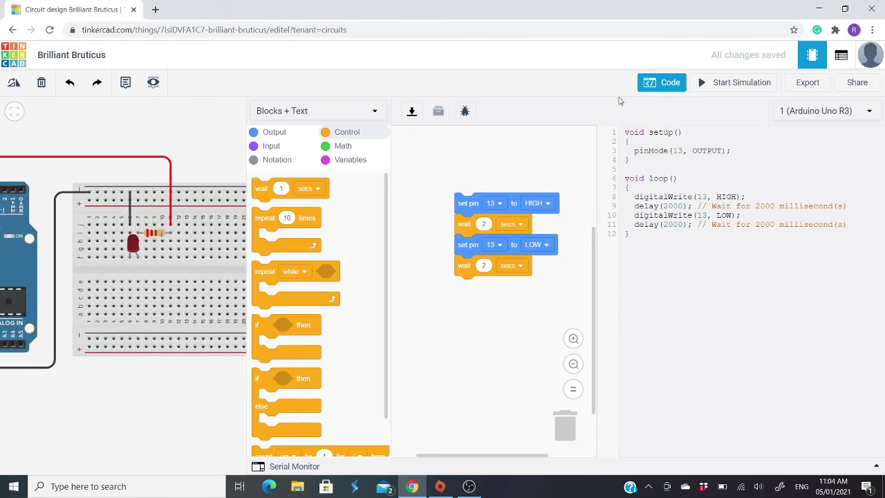
pyautogui.click(705, 83)
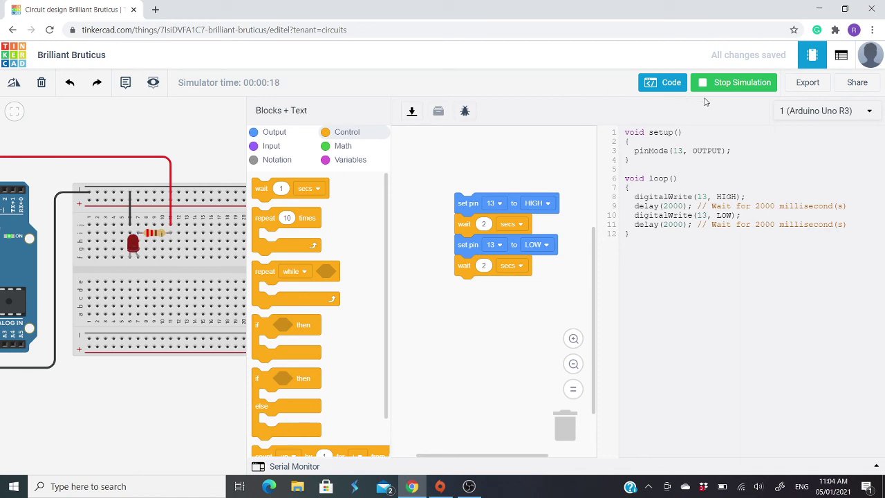
pyautogui.click(658, 84)
pyautogui.scroll(1, 429, 220)
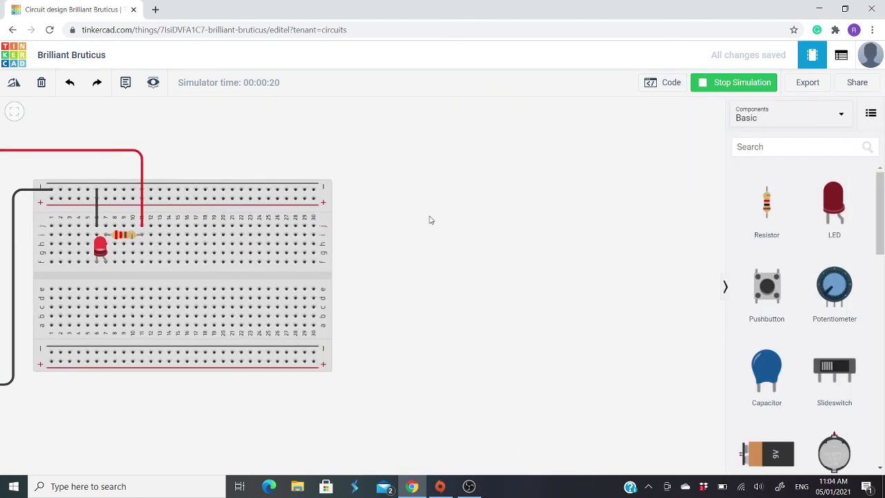
pyautogui.scroll(-3, 429, 219)
pyautogui.press('f')
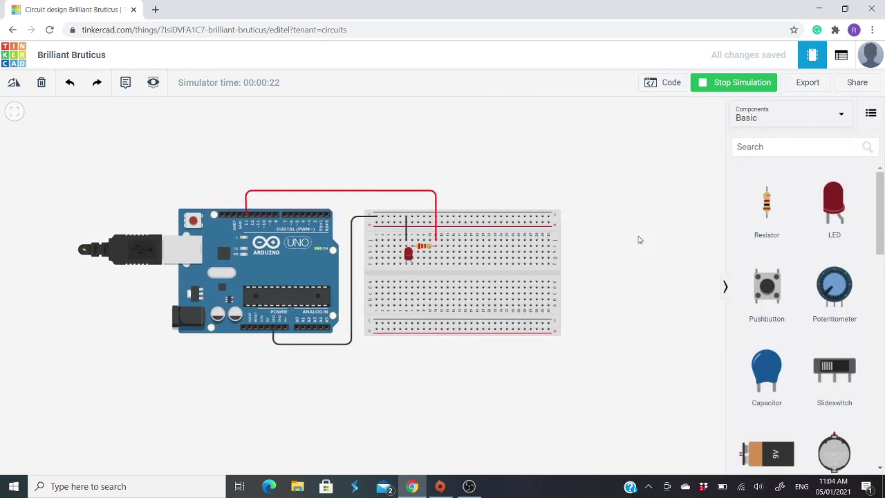